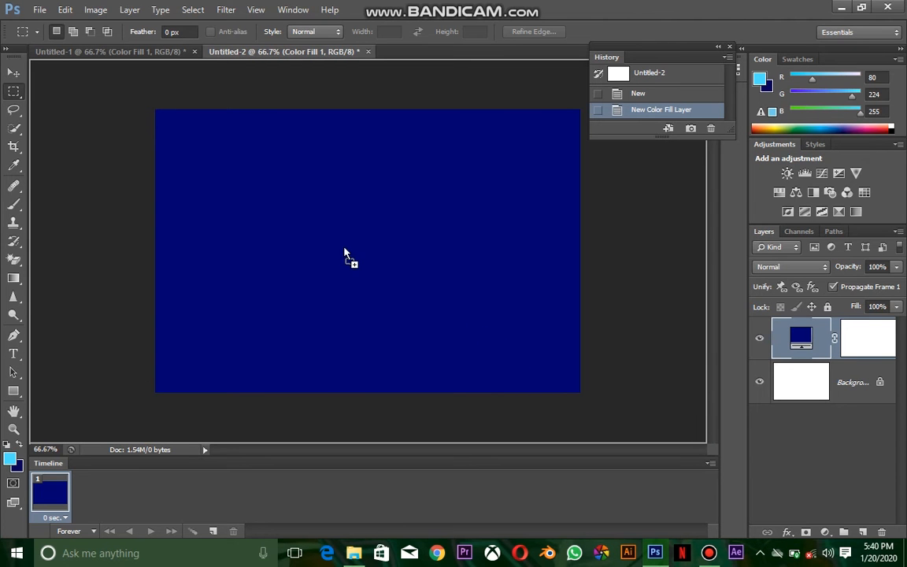
Place the TexturesCom_Ice0021_S texture on the canvas and stretch it horizontally past both side edges
left_click_drag(345, 252, 343, 246)
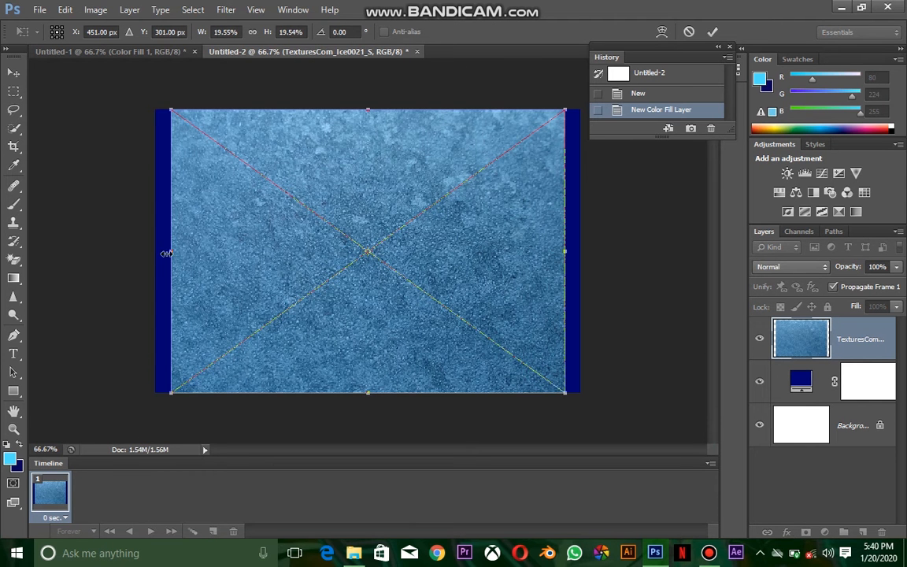
left_click_drag(171, 254, 129, 252)
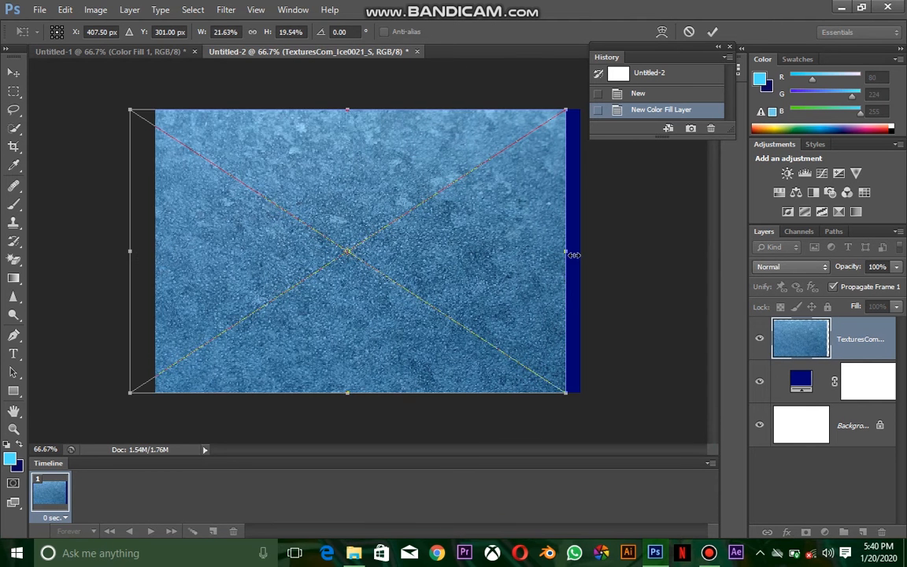
left_click_drag(565, 255, 598, 255)
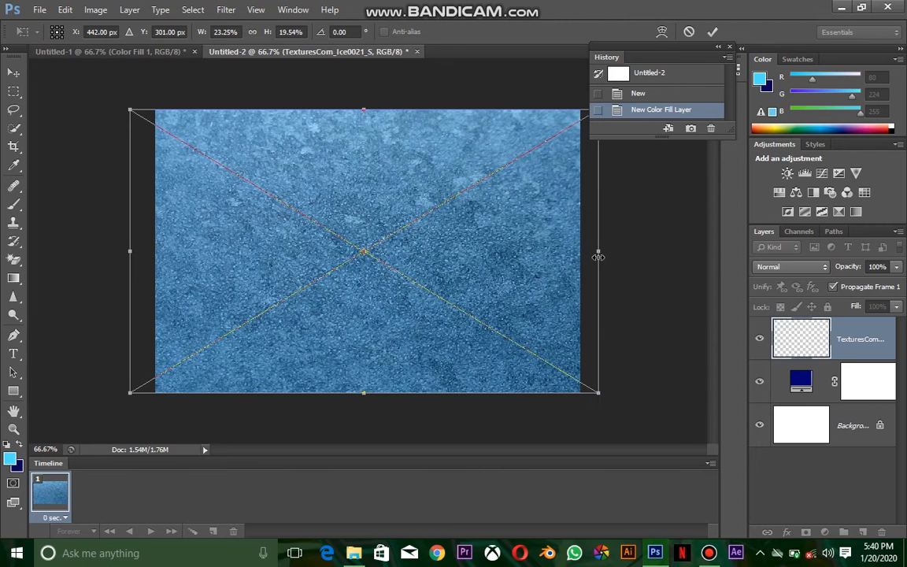
Set the ice texture layer's blend mode to Soft Light and commit the placed file
left_click(777, 269)
left_click(769, 194)
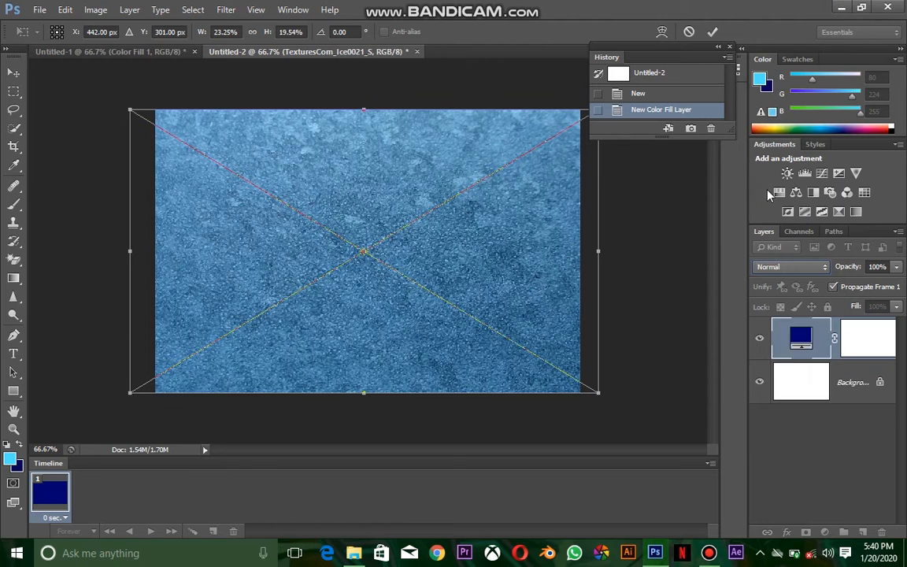
left_click(14, 355)
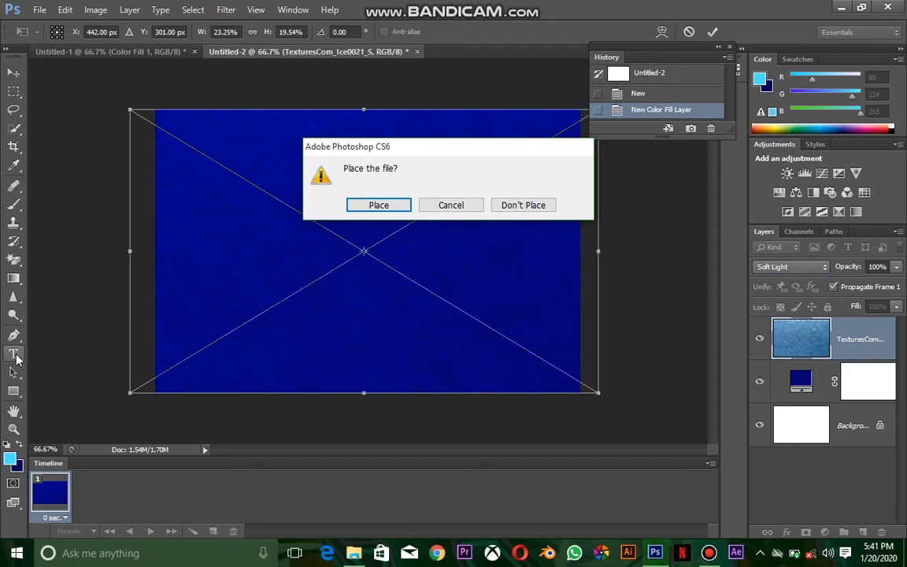
left_click(399, 205)
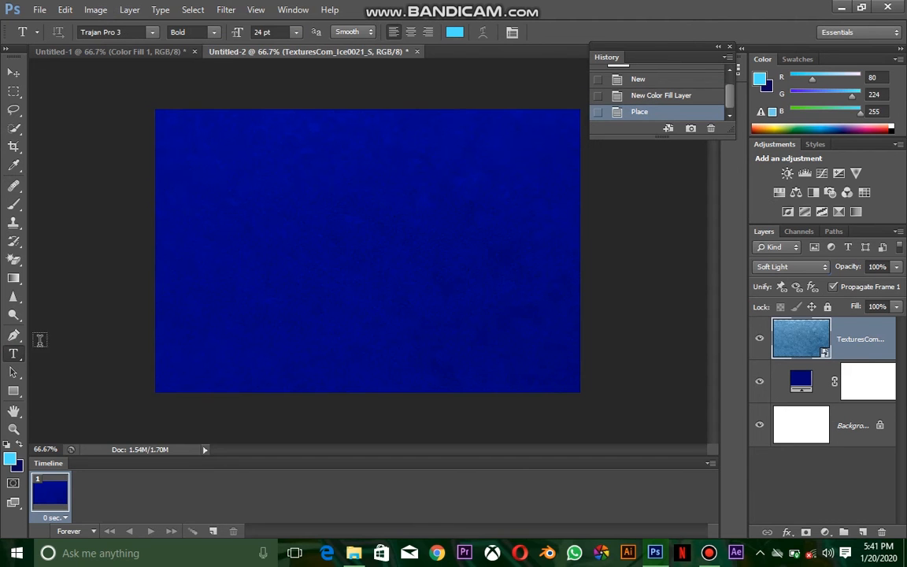
Add the text "frozen 2" across the middle of the canvas in light blue Trajan Pro 3 Bold, 24 pt
left_click(258, 248)
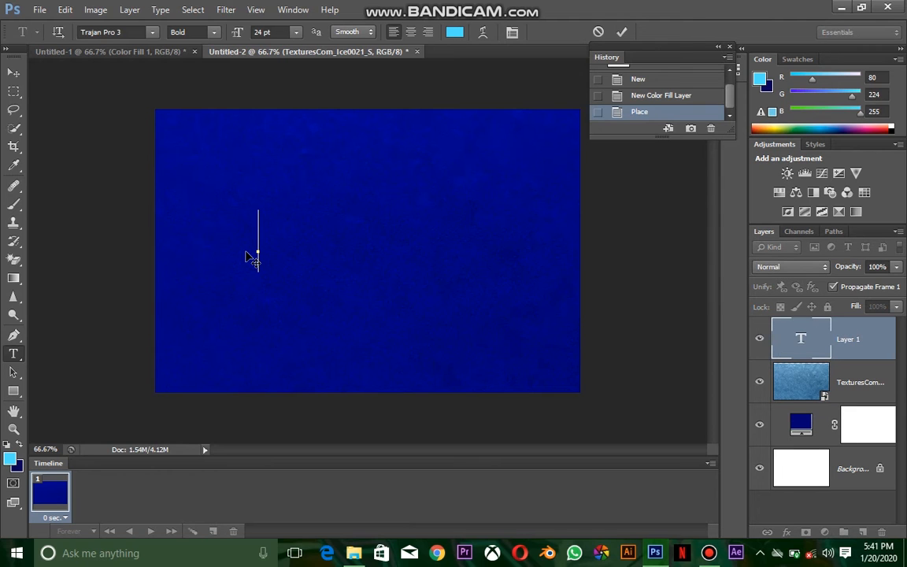
type("FRO")
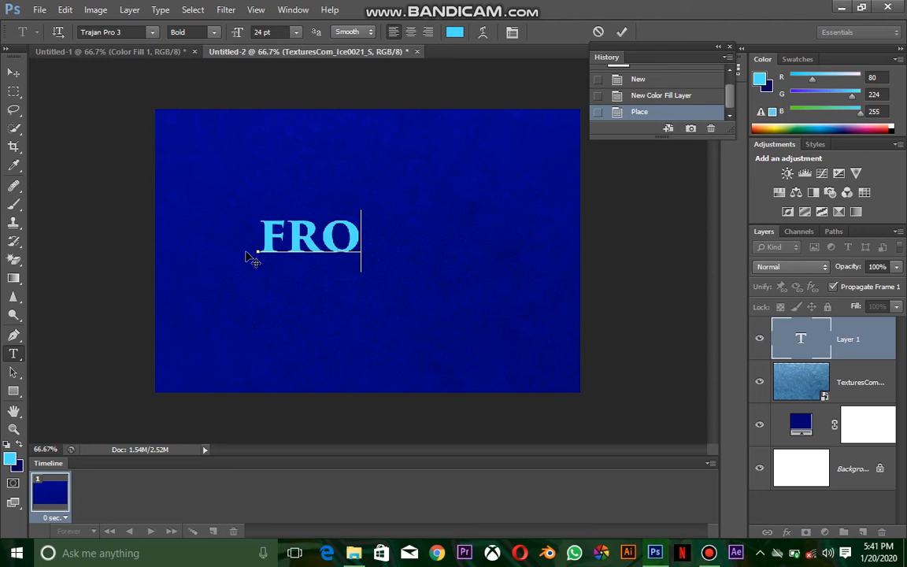
type("ZEN ")
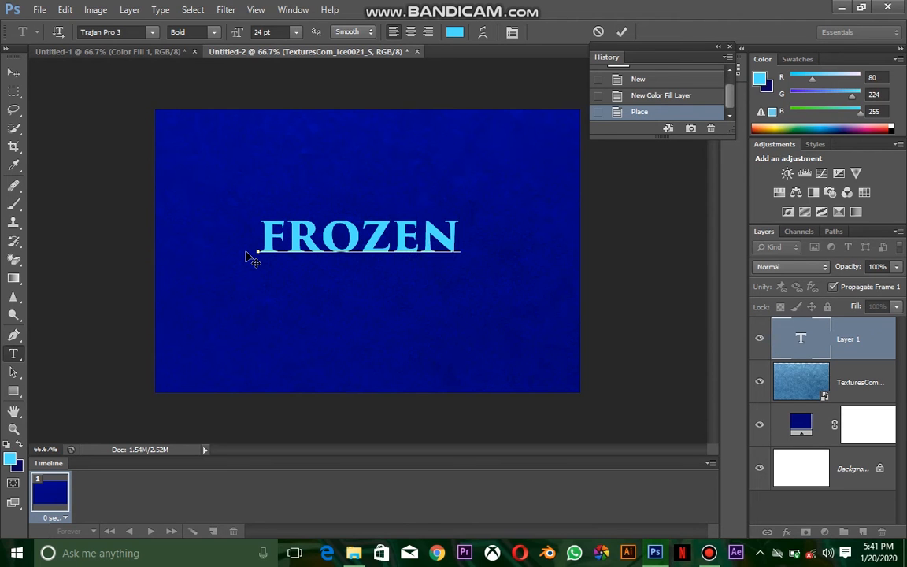
type("2")
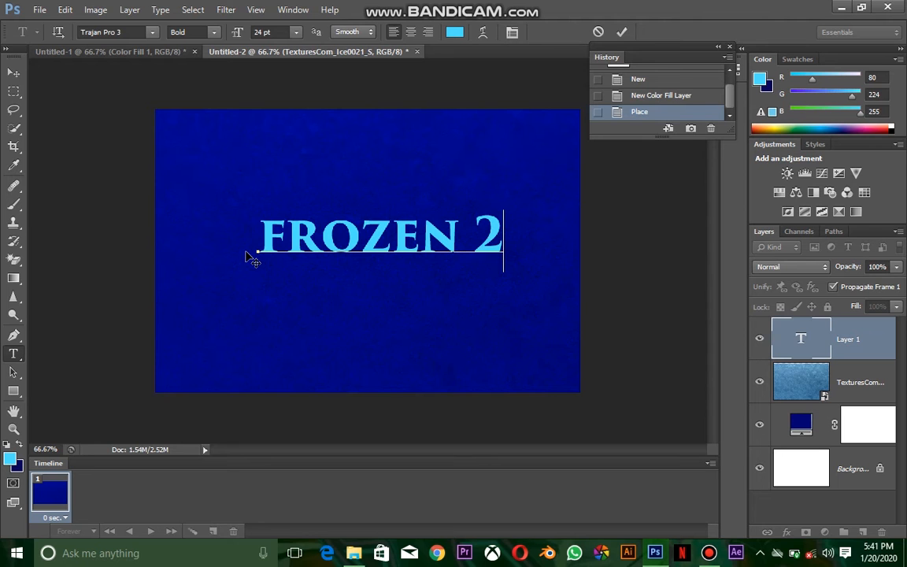
double_click(804, 349)
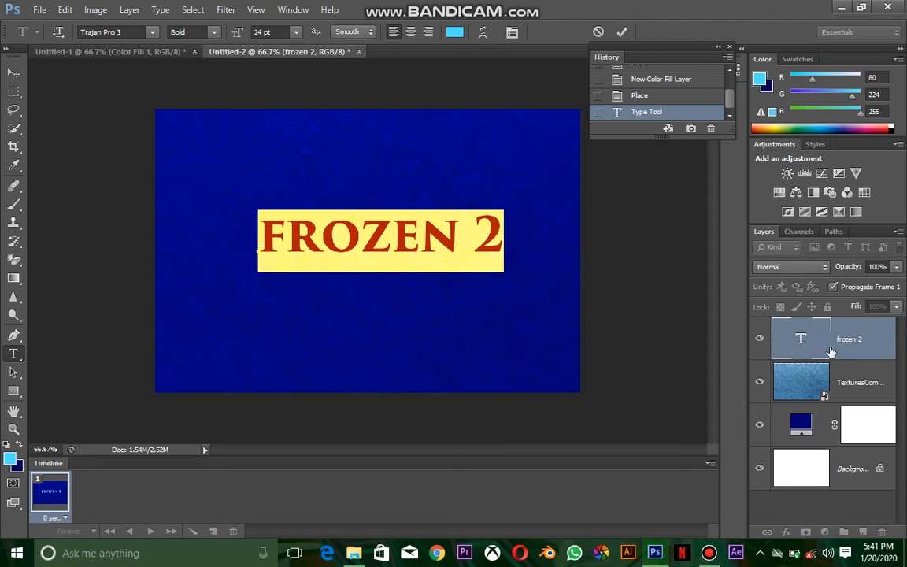
double_click(829, 351)
left_click(822, 348)
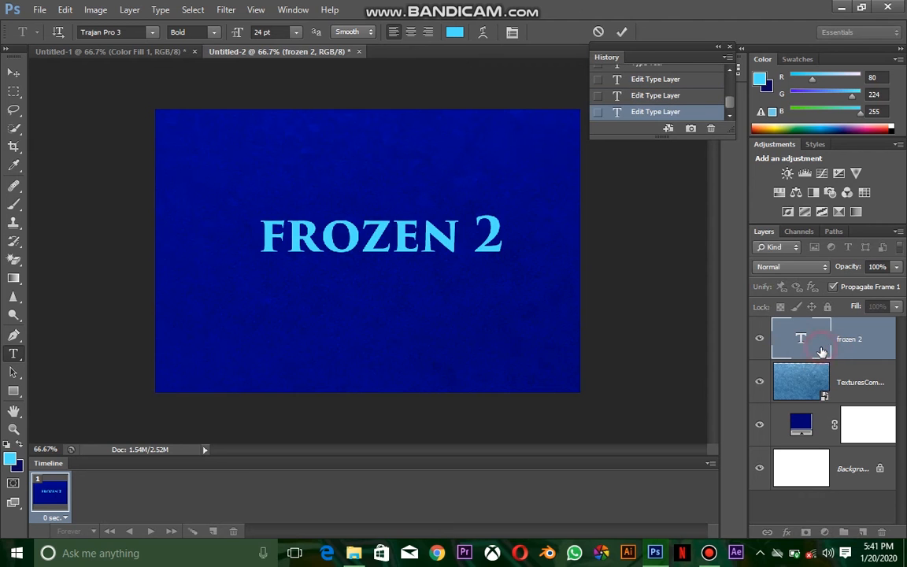
Enable Bevel & Emboss on the frozen 2 text layer with the Chisel Soft technique and direction Down
left_click(855, 351)
left_click(855, 351)
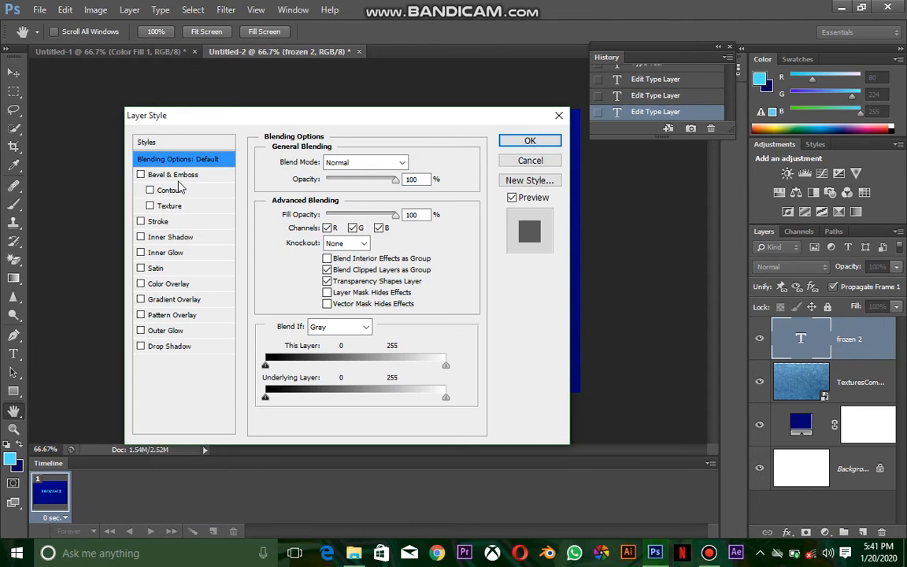
left_click(179, 176)
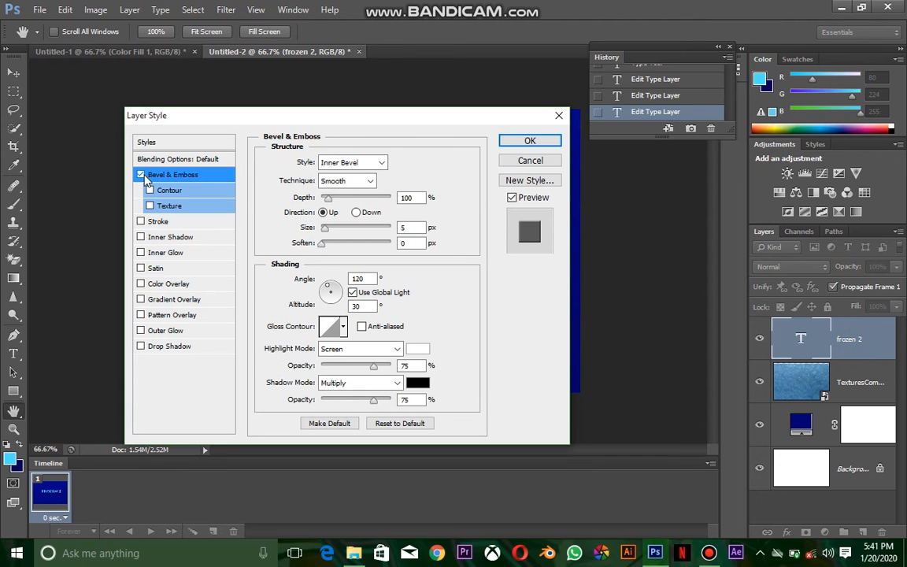
left_click(353, 183)
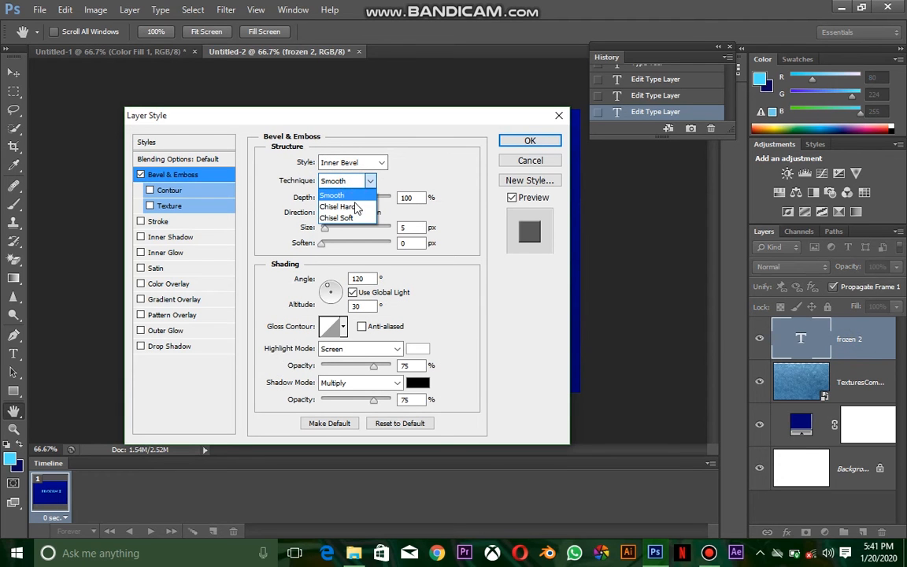
left_click(345, 219)
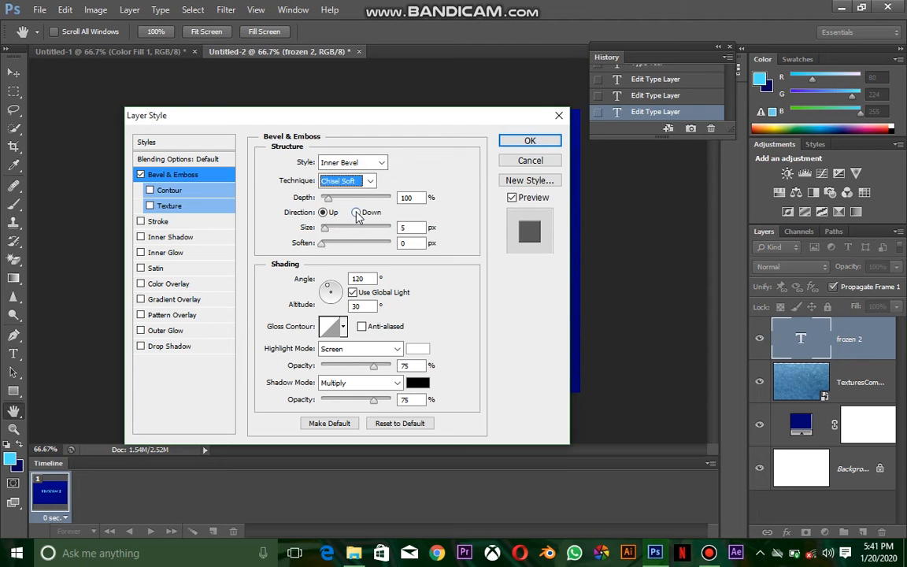
left_click(357, 213)
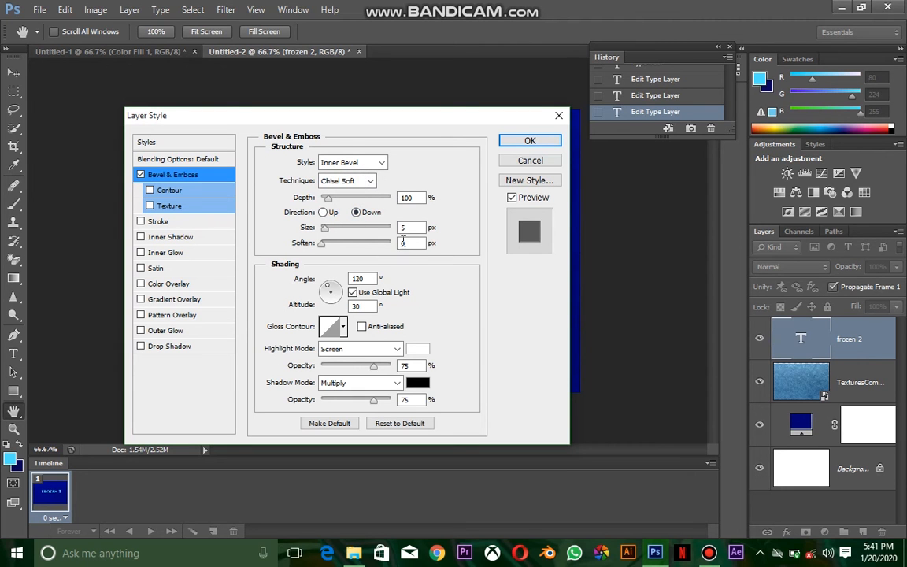
Give the bevel shading a half-round gloss contour and an altitude of 10°
left_click(344, 326)
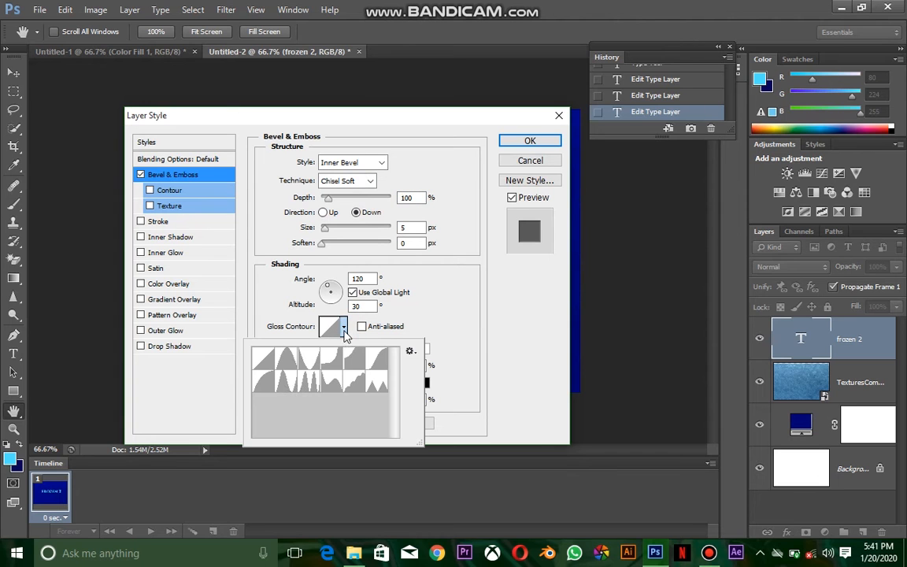
left_click(267, 389)
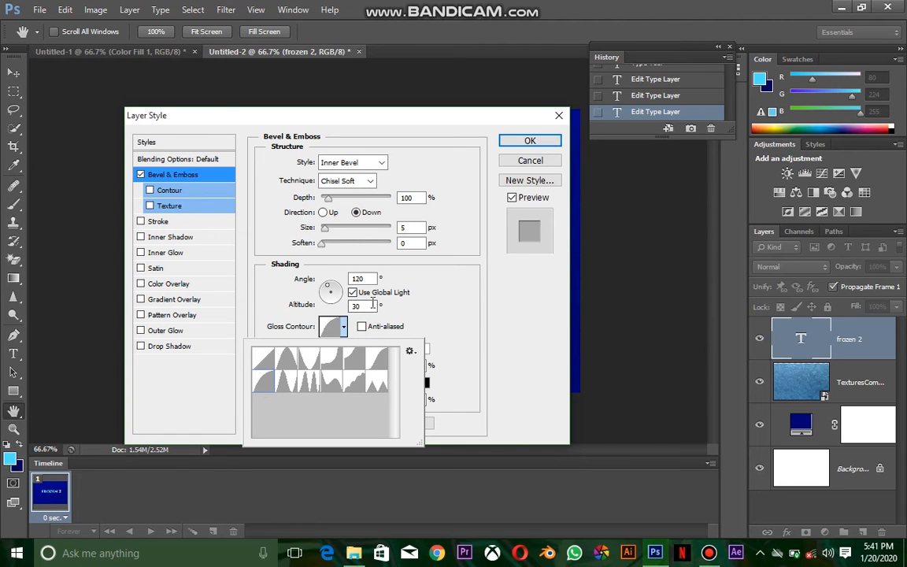
left_click(367, 307)
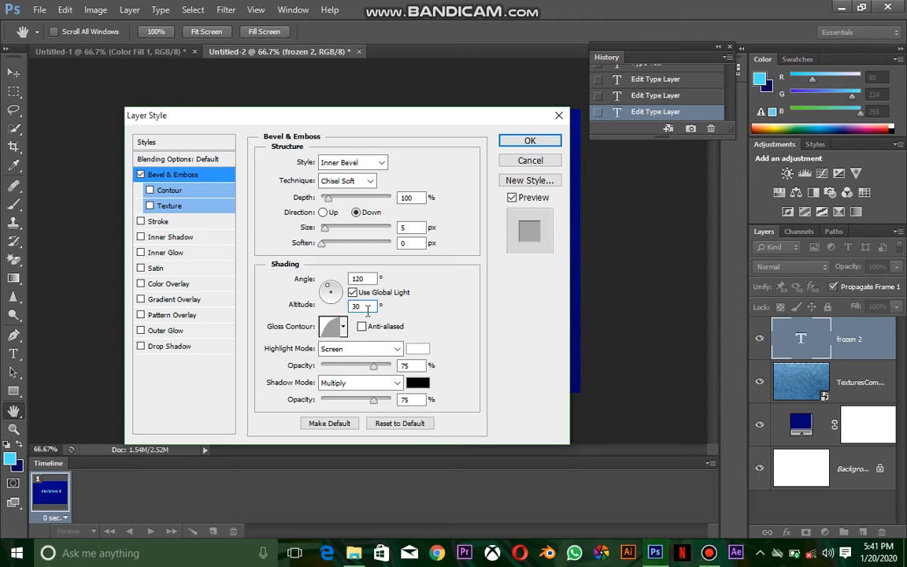
key("BackSpace")
type("10")
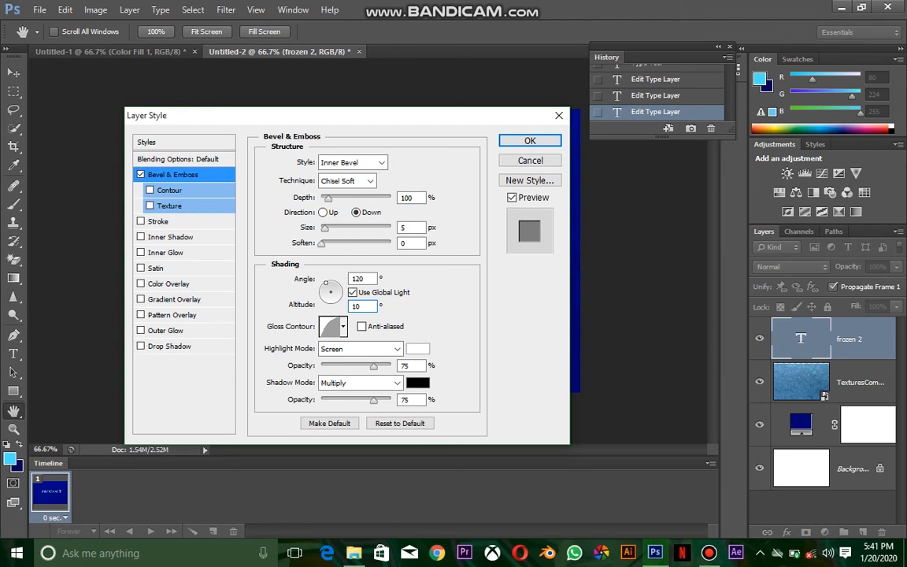
Set the bevel size to 131 px and lower its shadow opacity to 15%
left_click(342, 229)
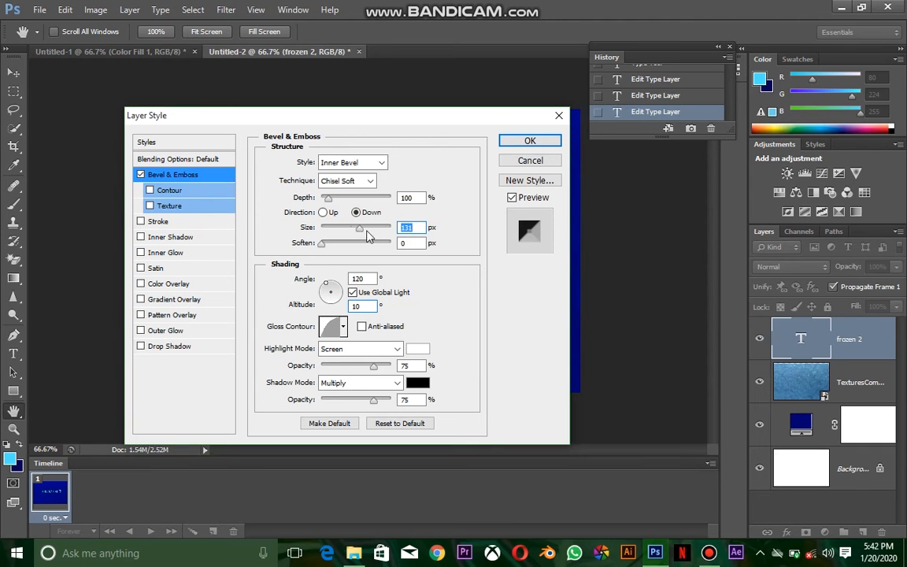
left_click(374, 401)
left_click_drag(373, 401, 333, 400)
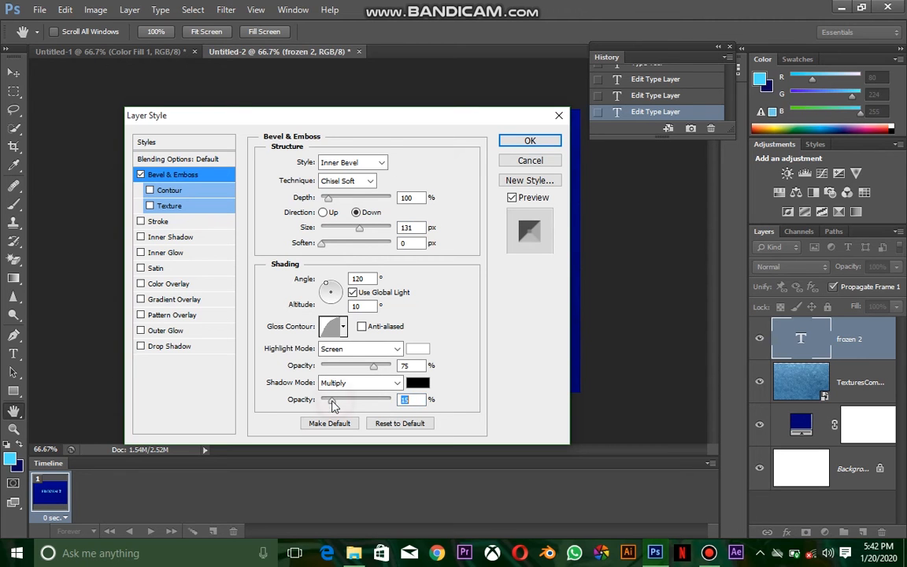
Add a white (ffffff) Inner Glow in Screen mode to the text and apply the layer styles
left_click(174, 254)
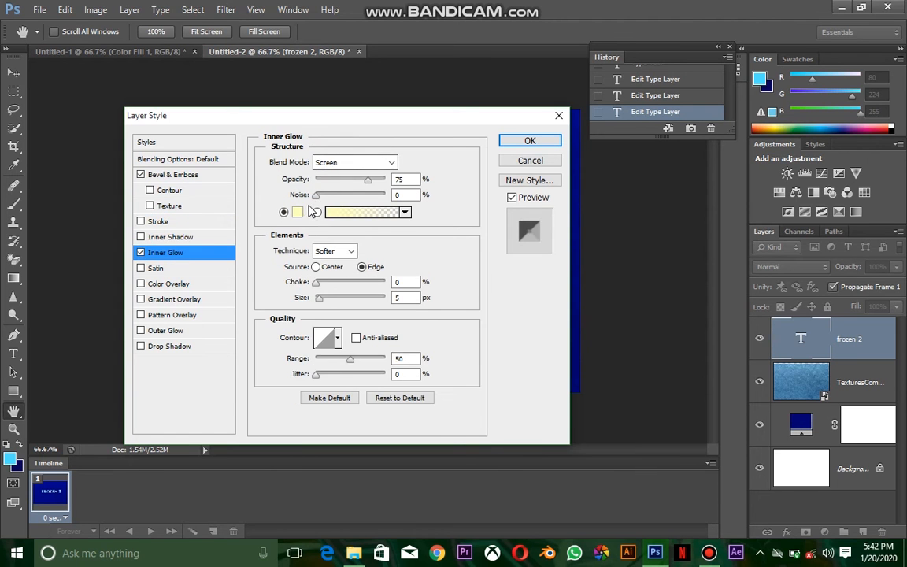
left_click(297, 212)
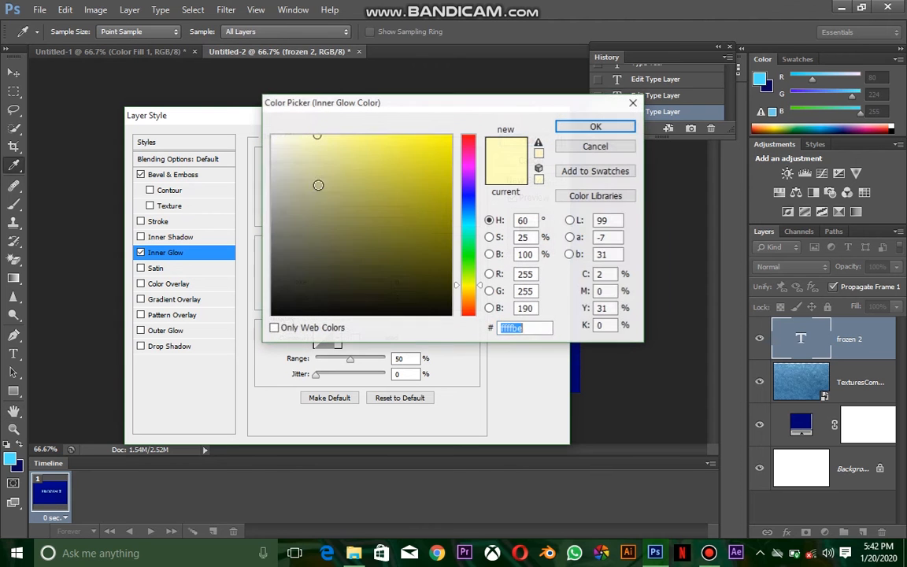
left_click_drag(304, 138, 234, 119)
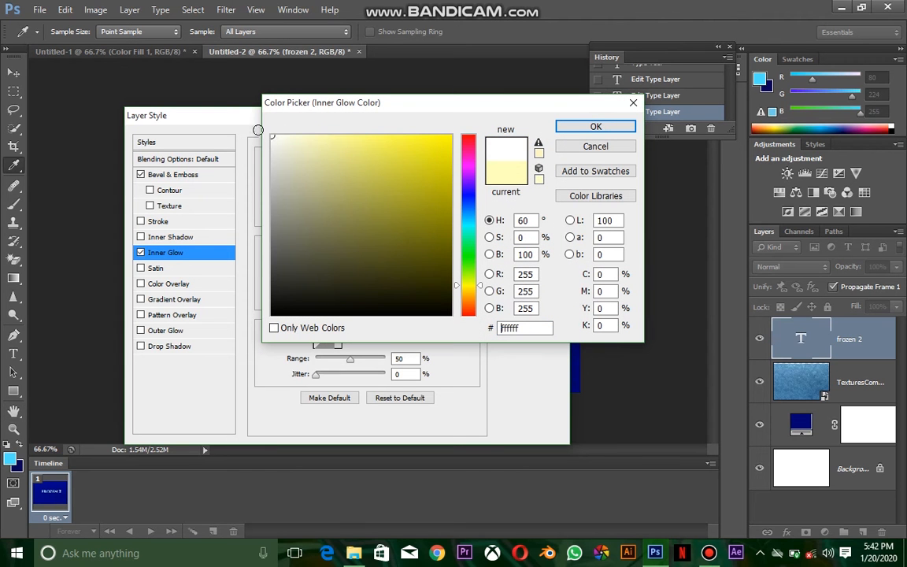
left_click(576, 128)
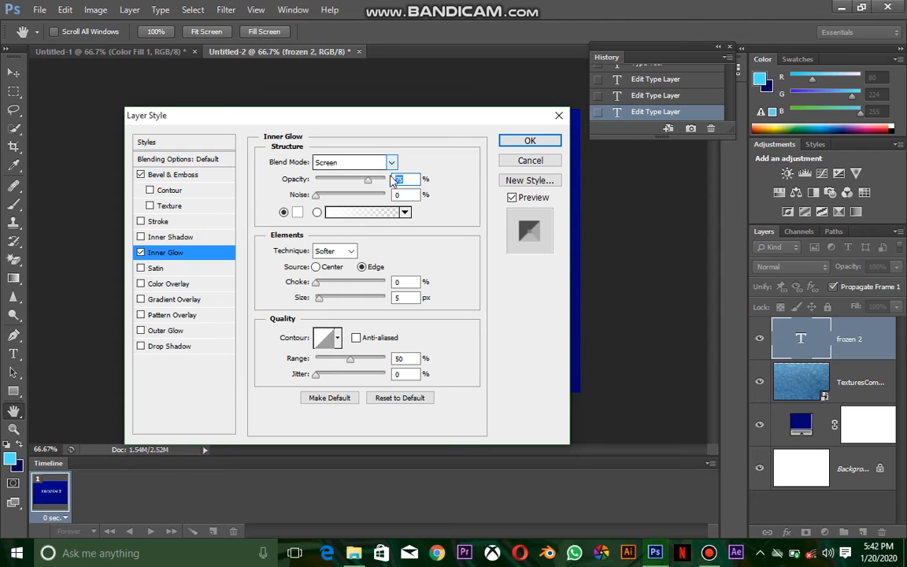
left_click(392, 162)
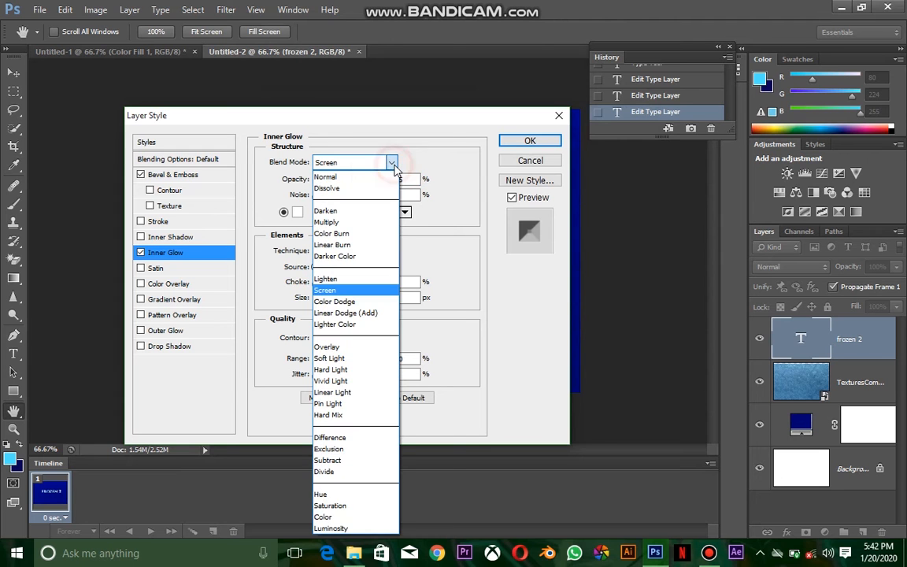
left_click(431, 162)
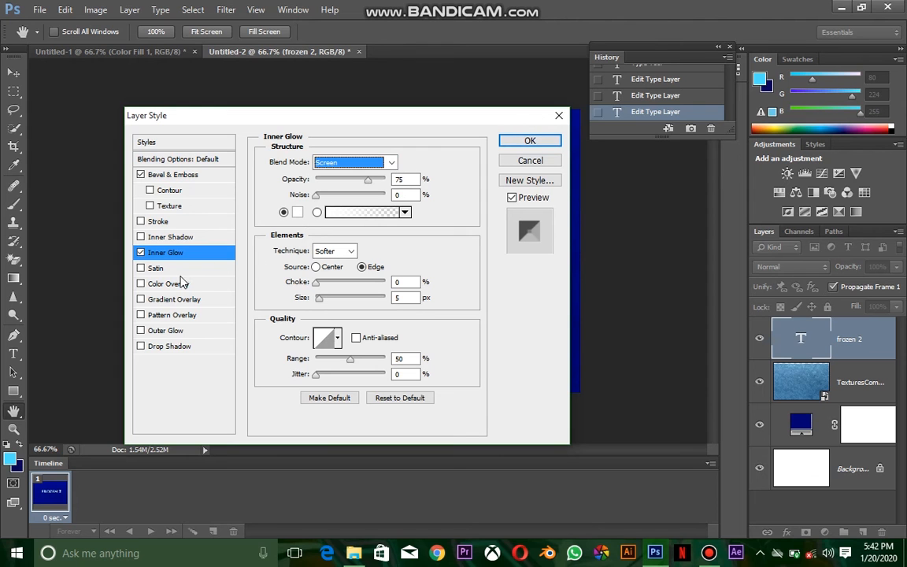
left_click(165, 174)
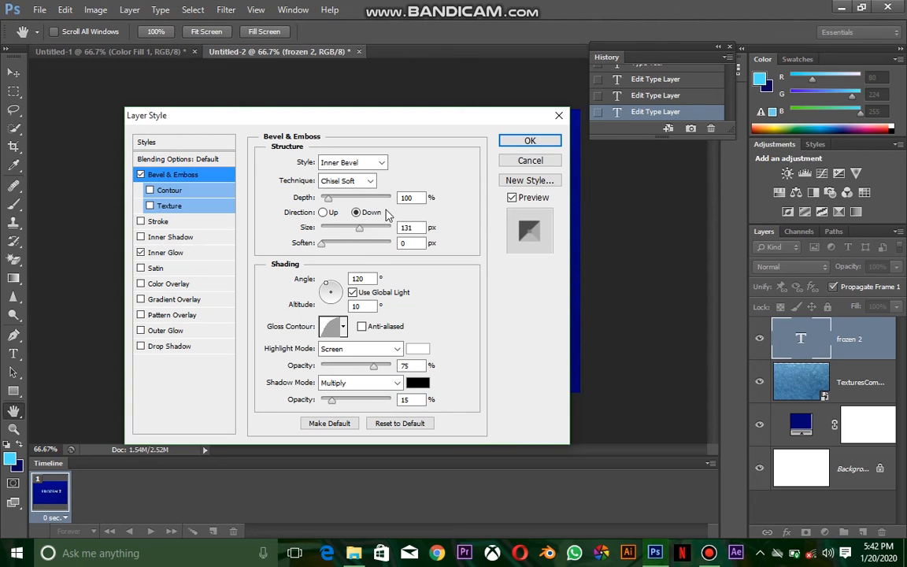
left_click(526, 140)
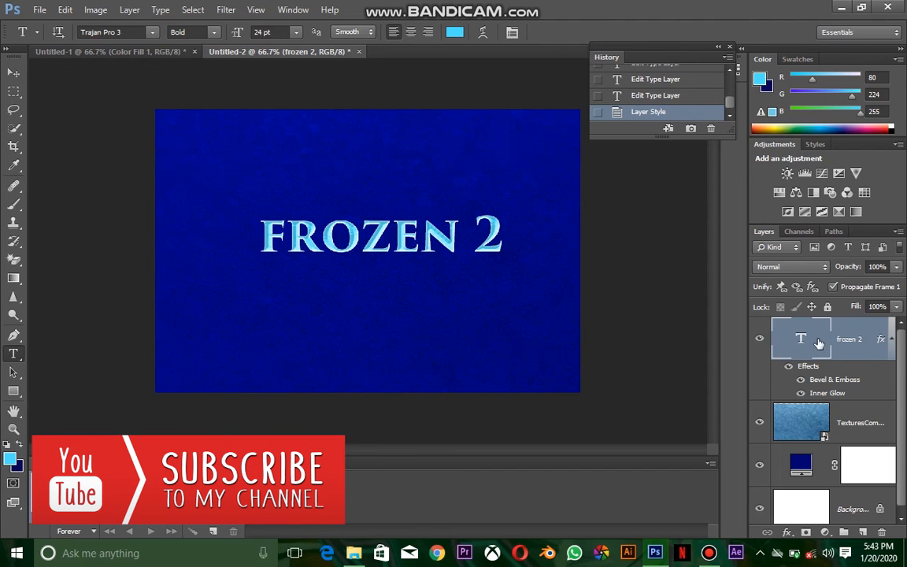
Place the TexturesCom_Ice0022_2_M texture across the full canvas width above the text and clip it to the frozen 2 layer
left_click(356, 554)
left_click_drag(443, 319, 366, 254)
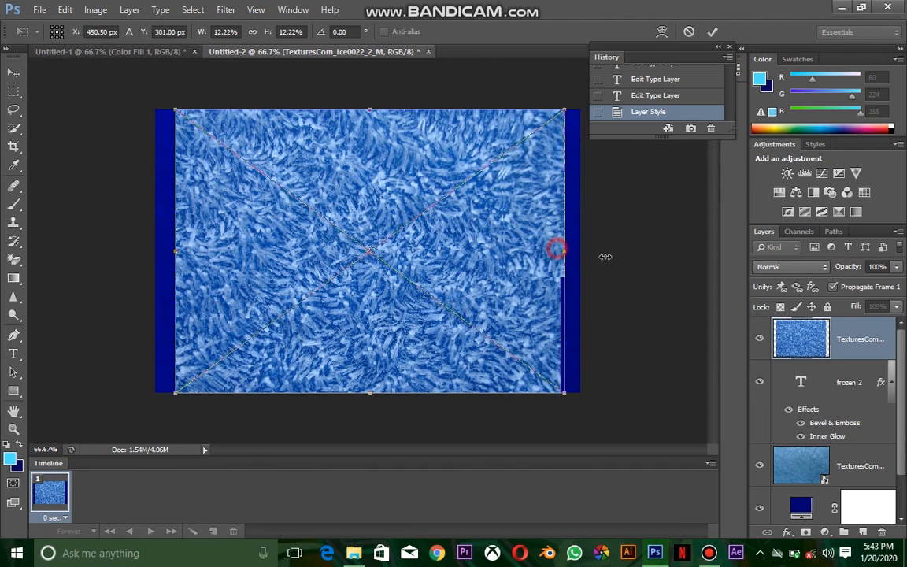
left_click_drag(557, 249, 627, 251)
left_click_drag(173, 254, 144, 252)
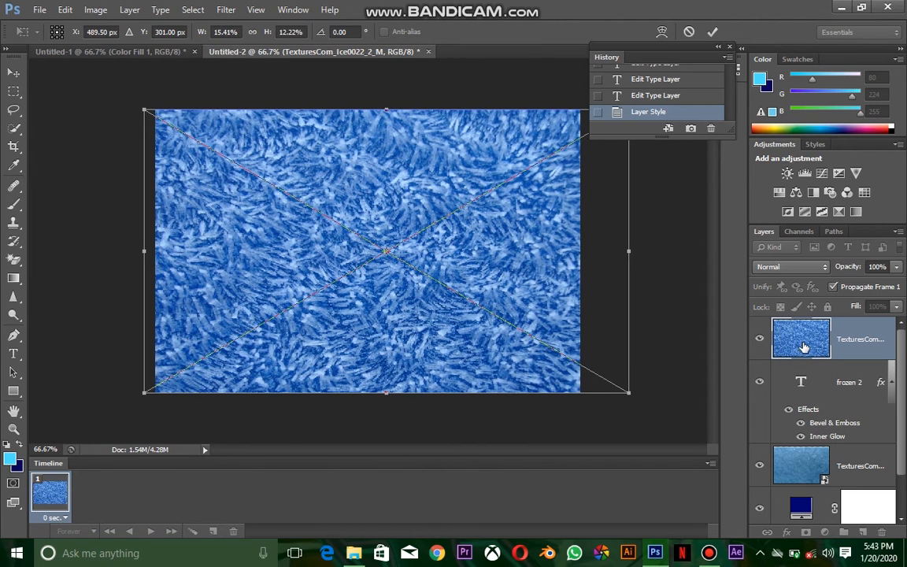
key("Return")
left_click(129, 9)
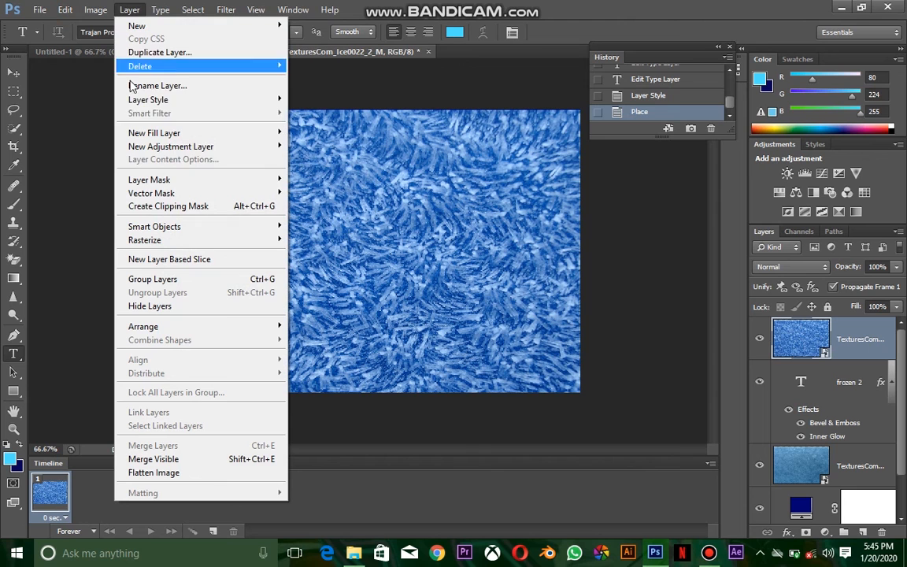
left_click(155, 208)
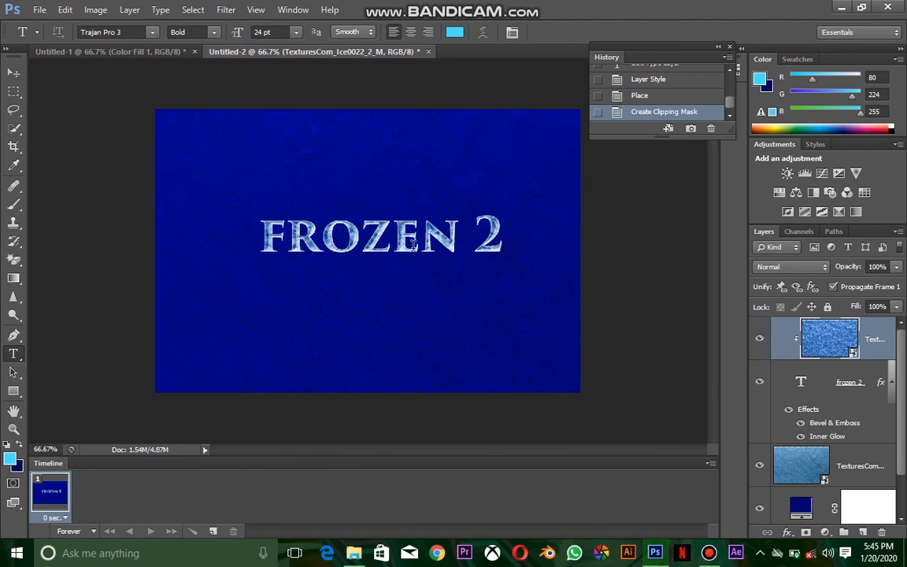
Add a new empty layer directly above the frozen 2 text layer, beneath the clipped ice texture
left_click(817, 383)
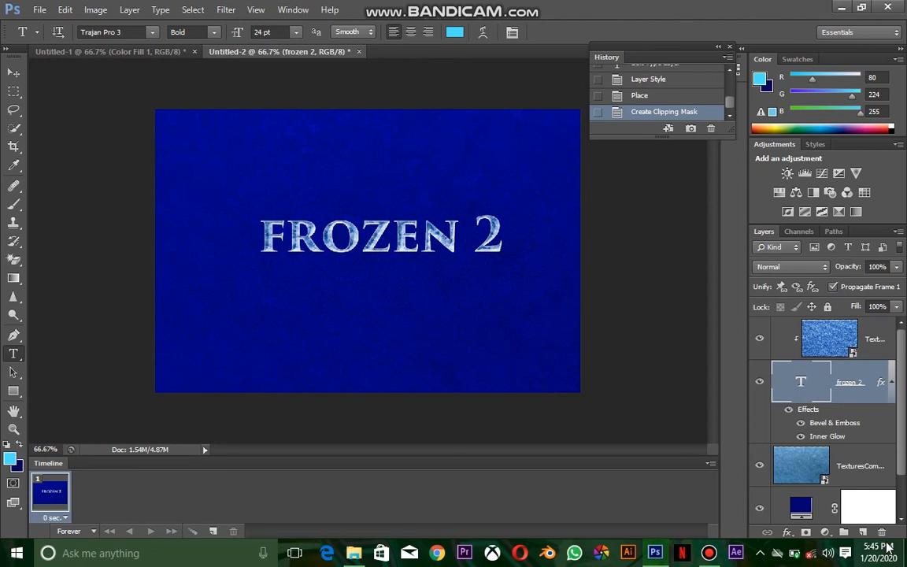
left_click(864, 533)
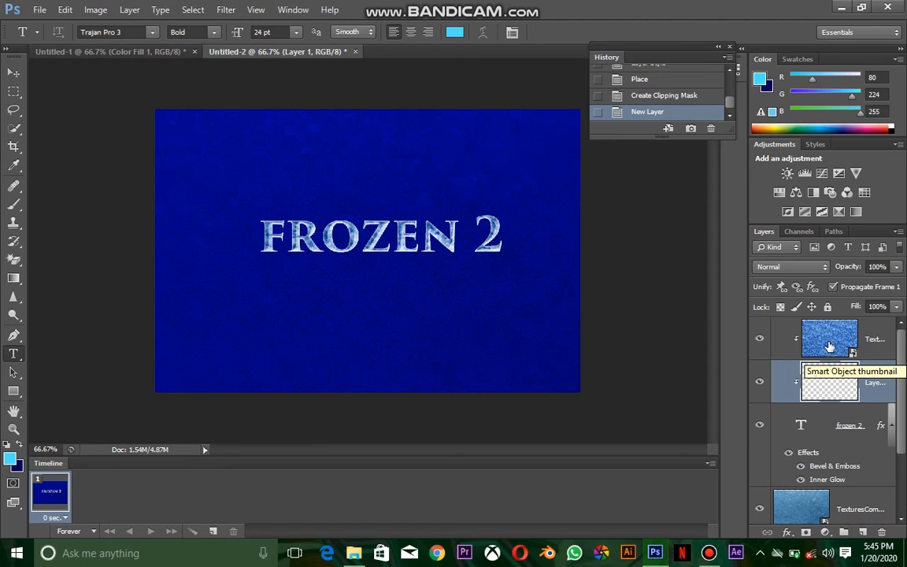
Try swapping the stacking order of the clipped ice texture and the empty layer
left_click_drag(811, 338, 835, 391)
left_click_drag(836, 338, 838, 381)
left_click_drag(832, 339, 835, 383)
double_click(834, 383)
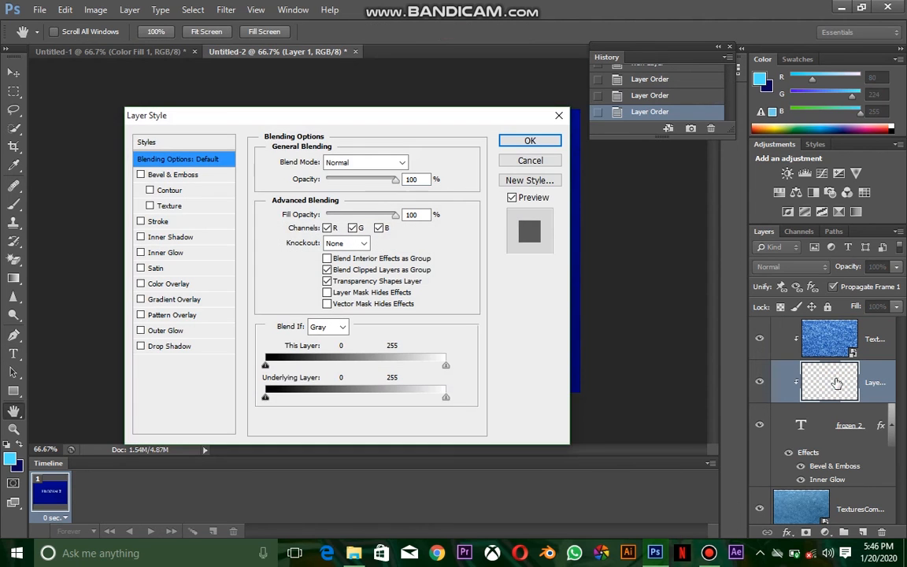
left_click(560, 115)
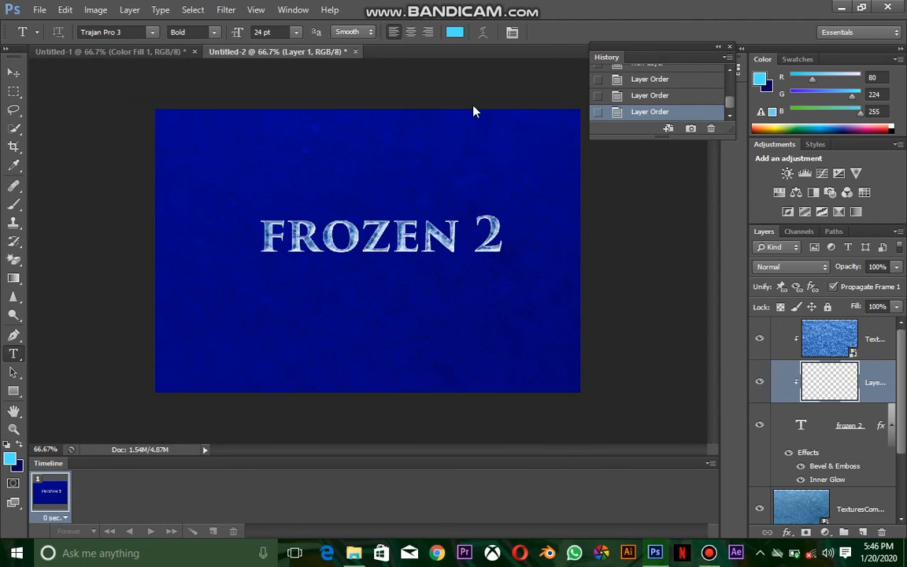
left_click(289, 10)
left_click(239, 9)
left_click(227, 10)
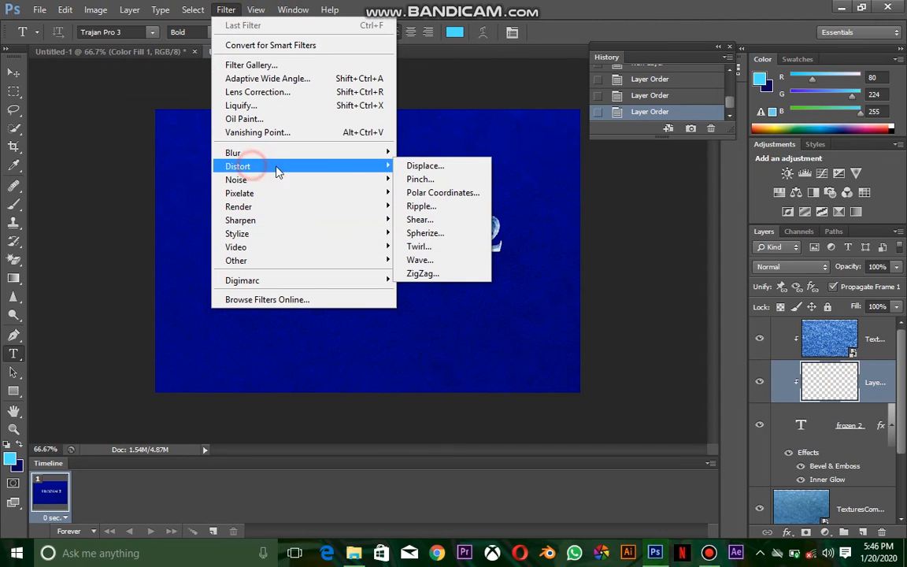
mouse_move(364, 166)
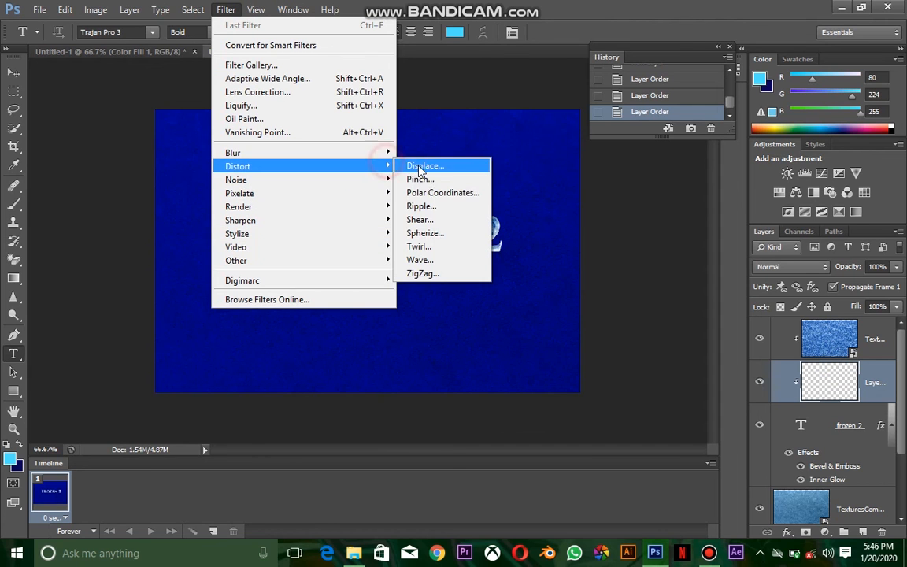
left_click(418, 260)
left_click(427, 205)
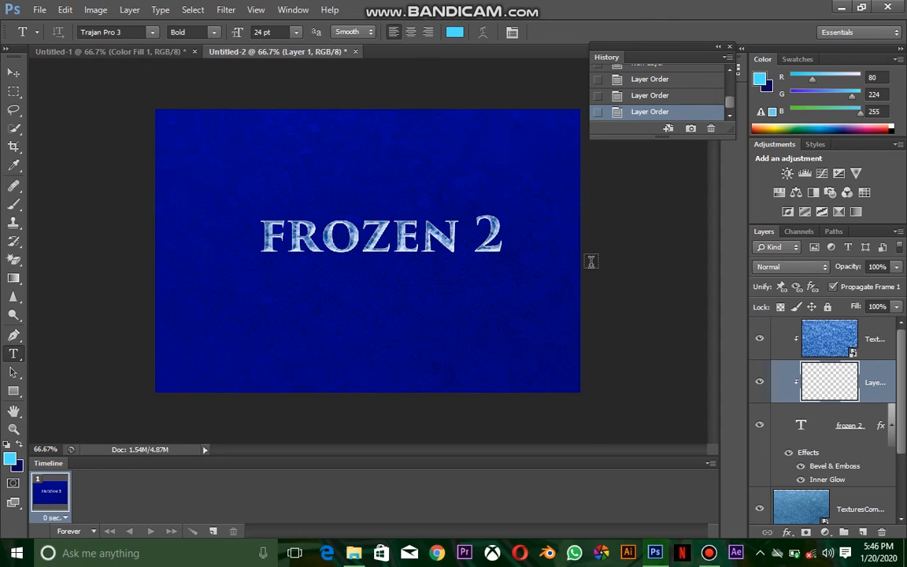
right_click(815, 386)
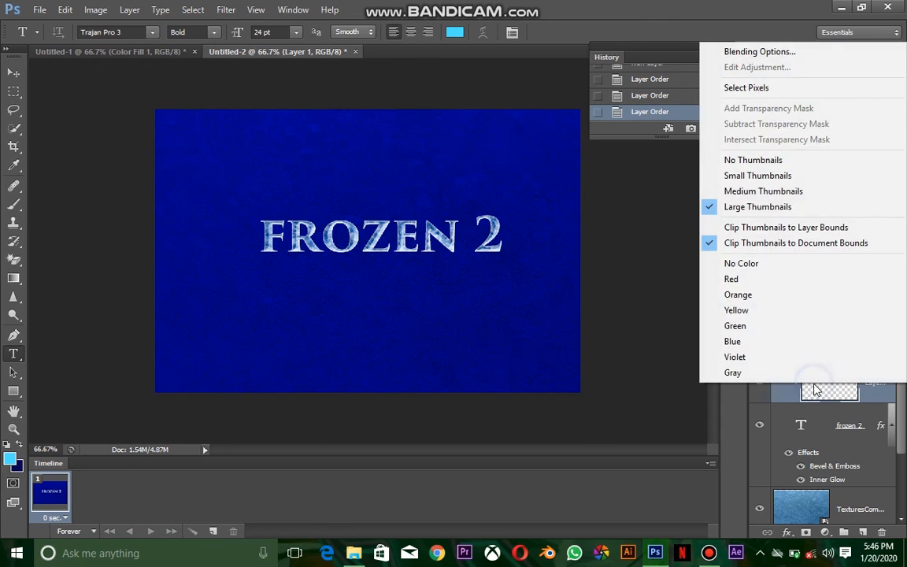
left_click(815, 382)
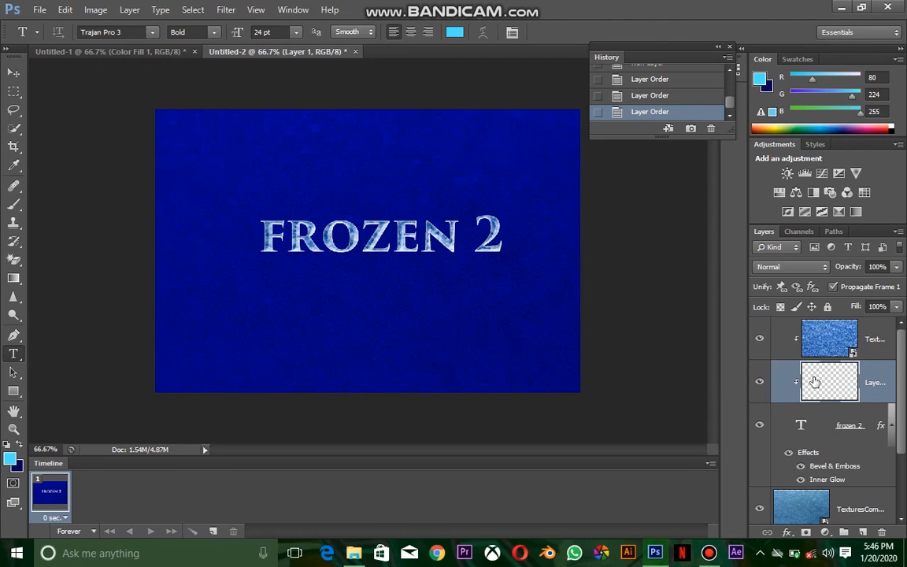
Try moving the frozen 2 text layer up the layer stack, and undo the reordering
left_click(790, 429)
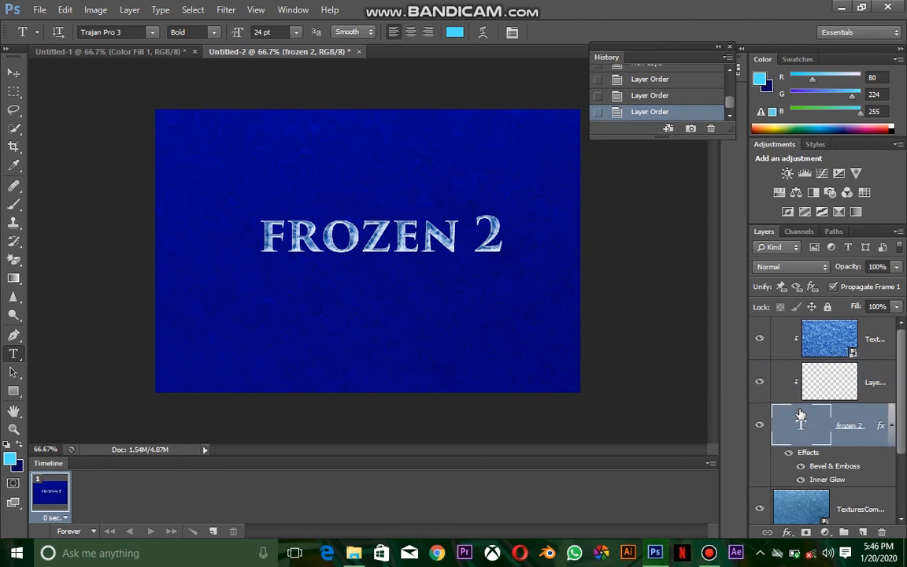
left_click_drag(807, 413, 822, 387)
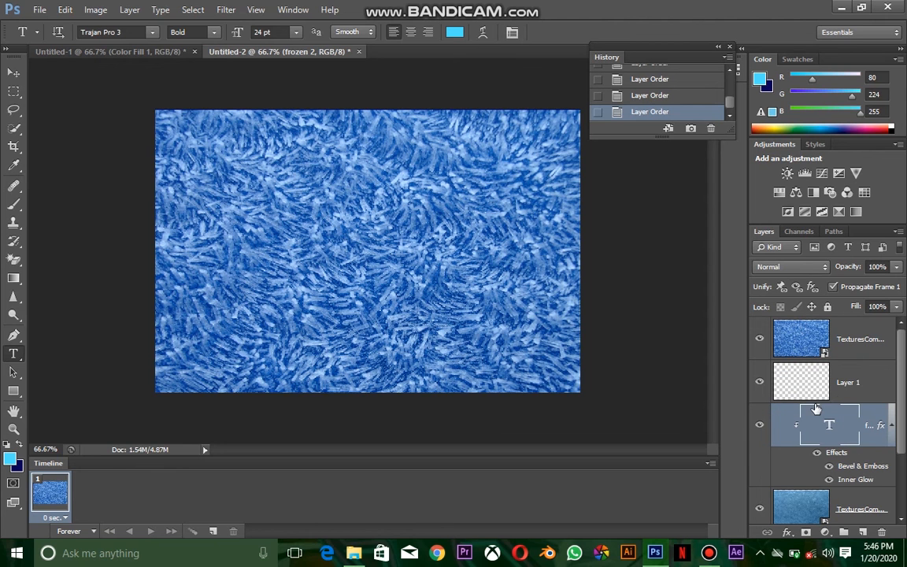
key("ctrl+z")
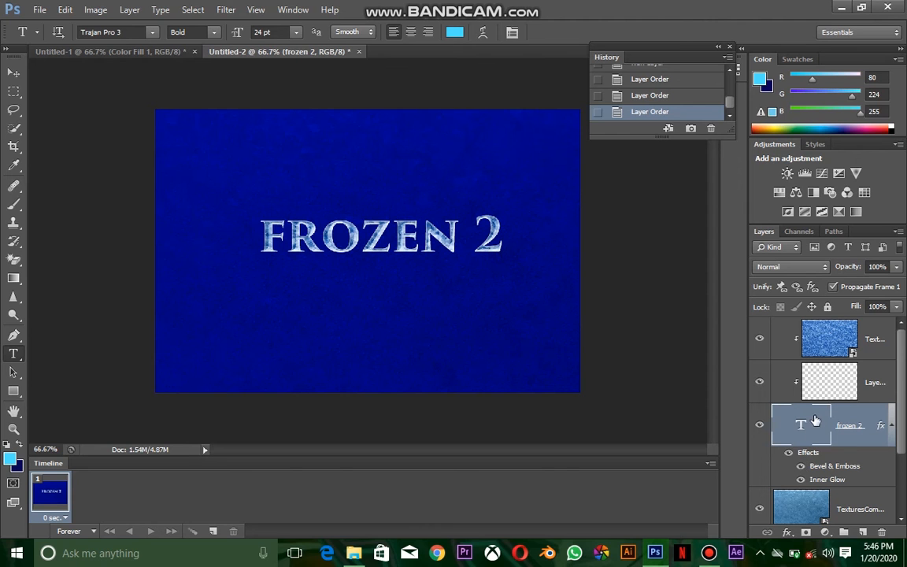
right_click(820, 383)
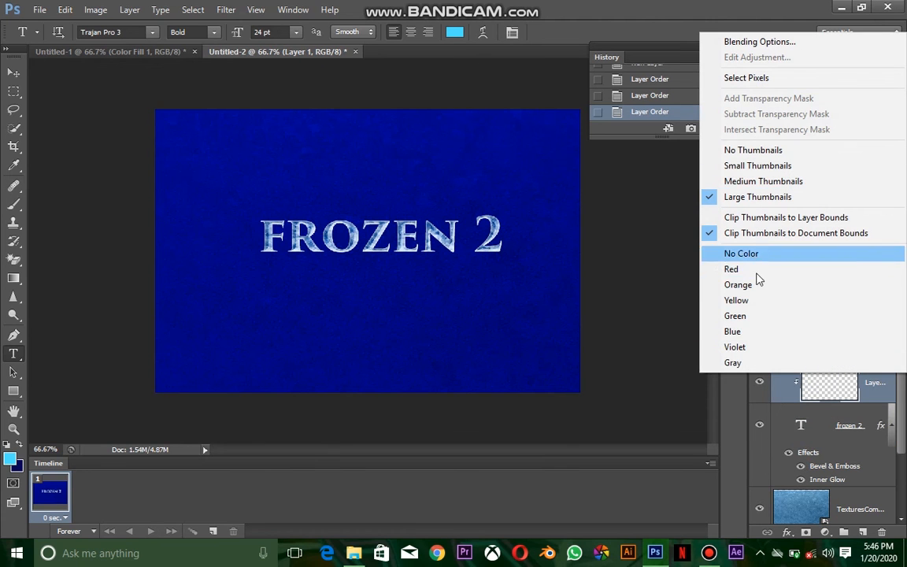
left_click(785, 389)
left_click(708, 553)
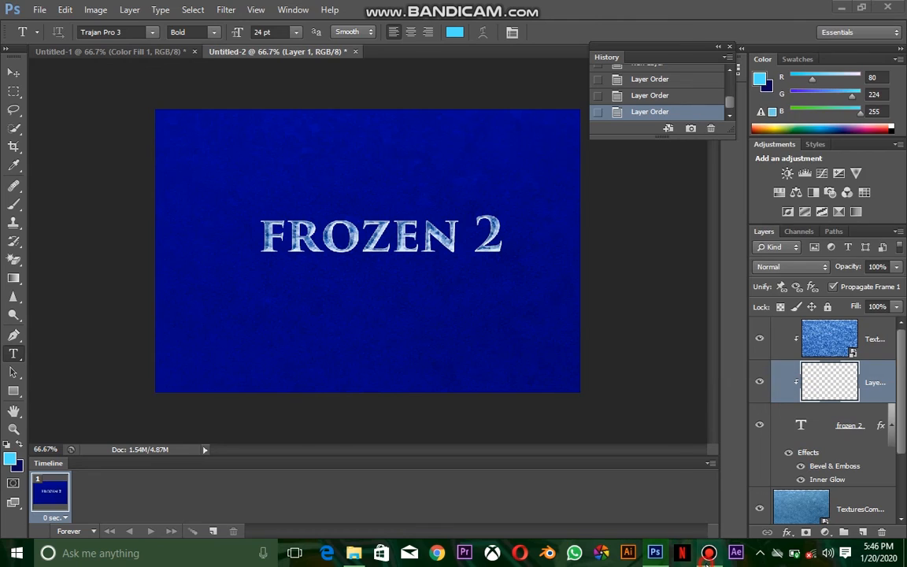